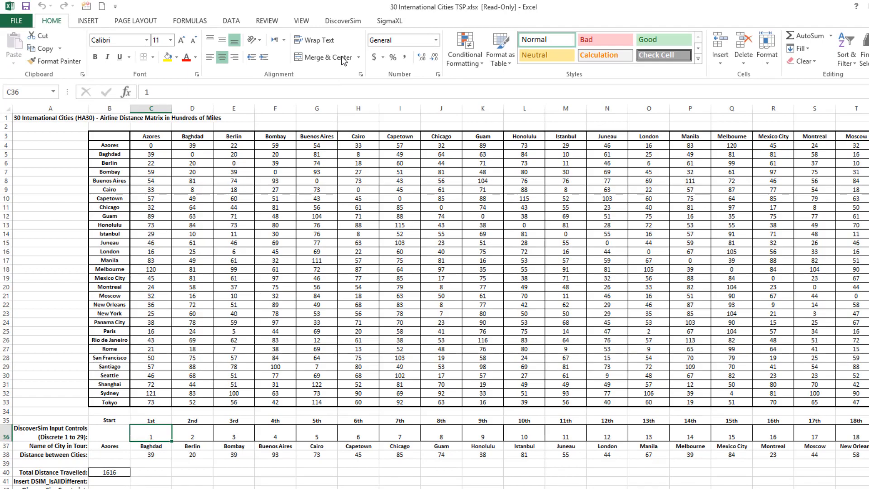
# - Start a DiscoverSim input control for cell C36, taking its name from the "1st" heading in cell C35
pyautogui.click(341, 26)
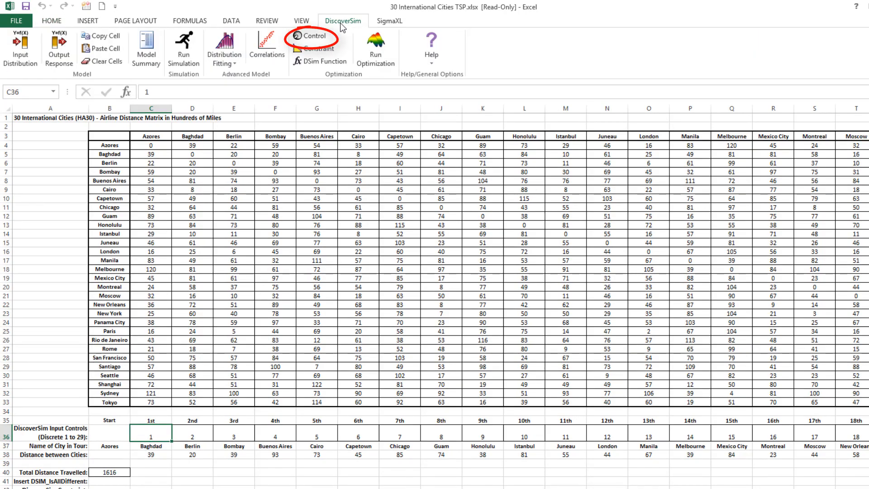
pyautogui.click(324, 35)
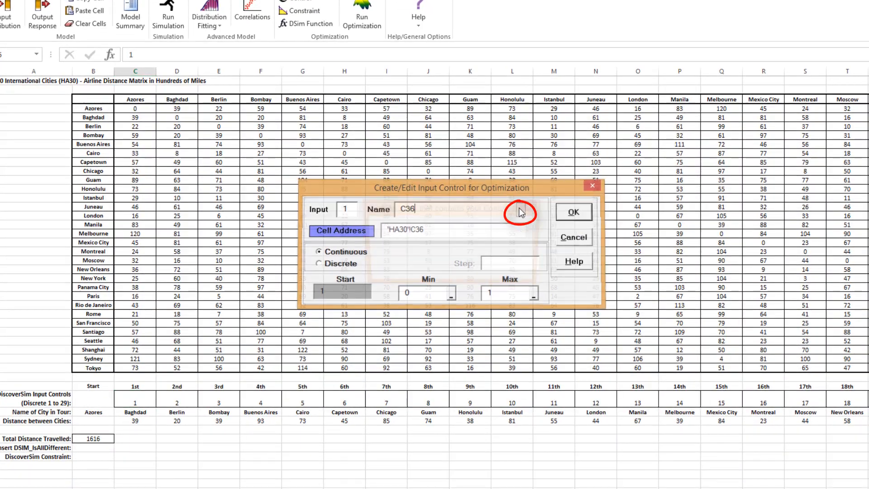
pyautogui.click(531, 240)
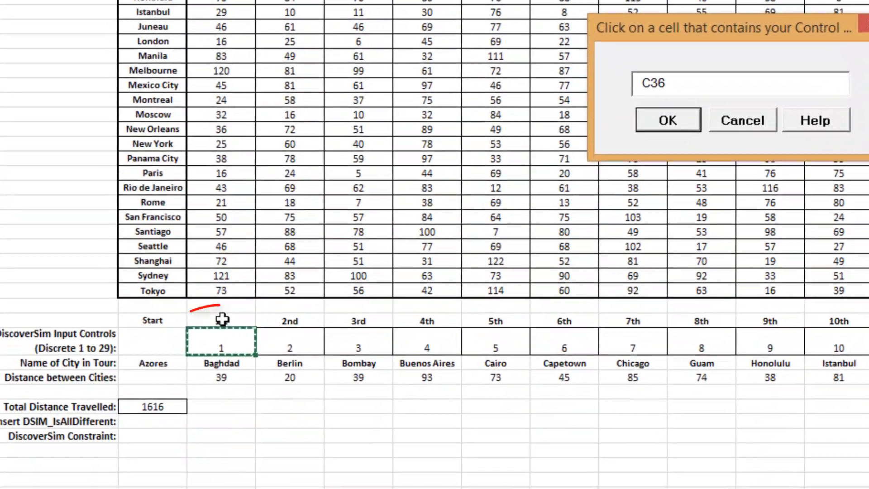
pyautogui.click(222, 320)
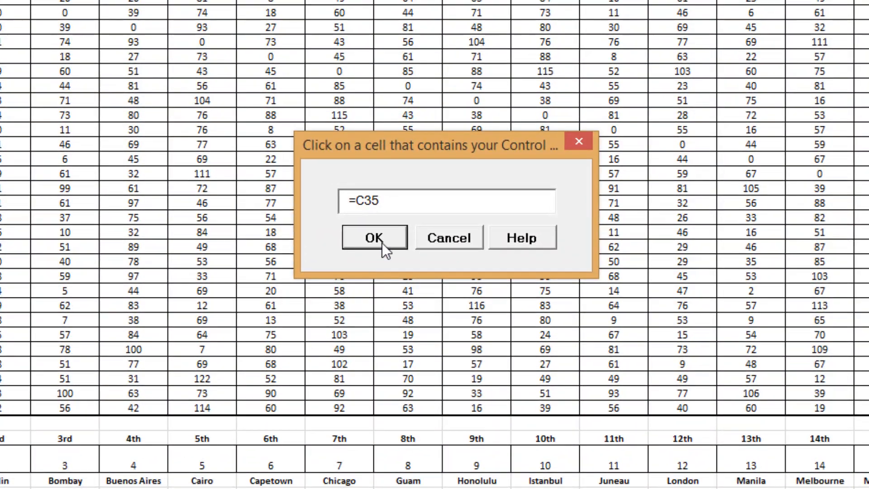
pyautogui.click(400, 232)
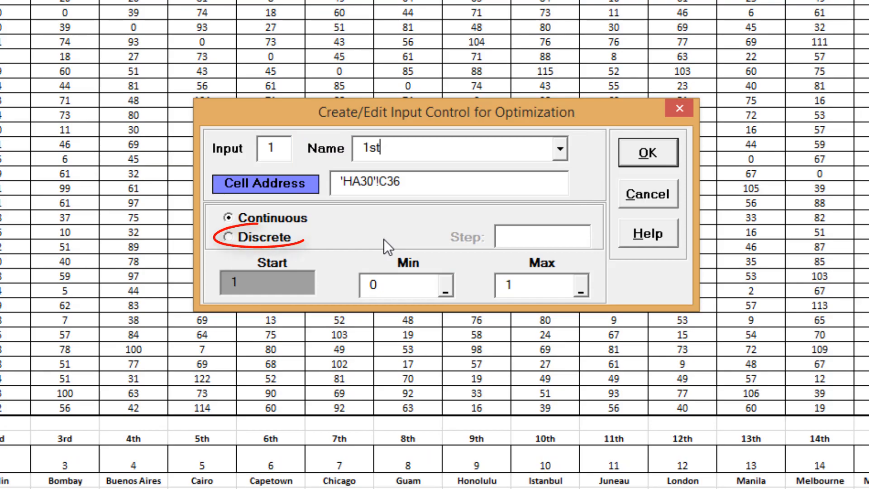
# - Make the C36 input control discrete with a minimum of 1 and a maximum of 29, and create it
pyautogui.click(263, 238)
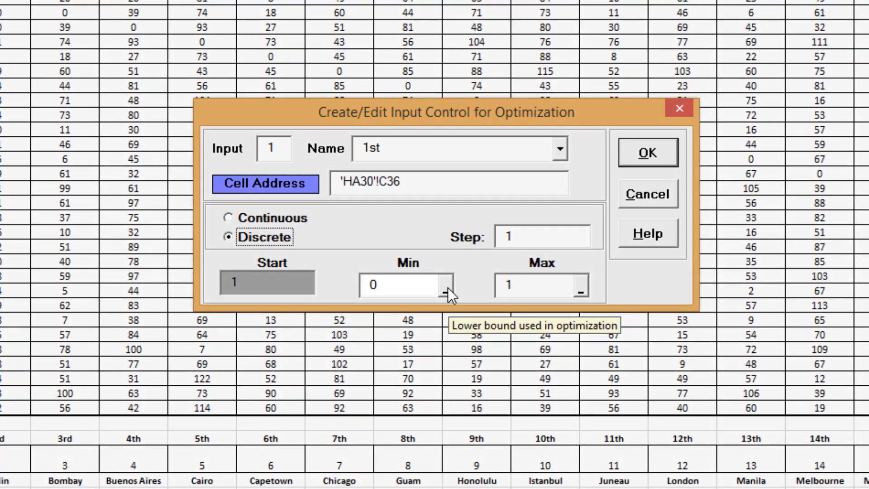
pyautogui.click(371, 283)
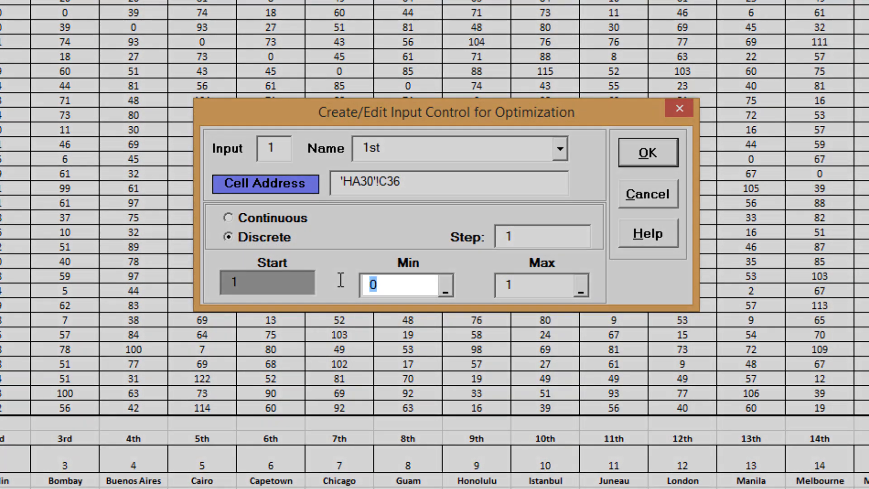
pyautogui.write('1')
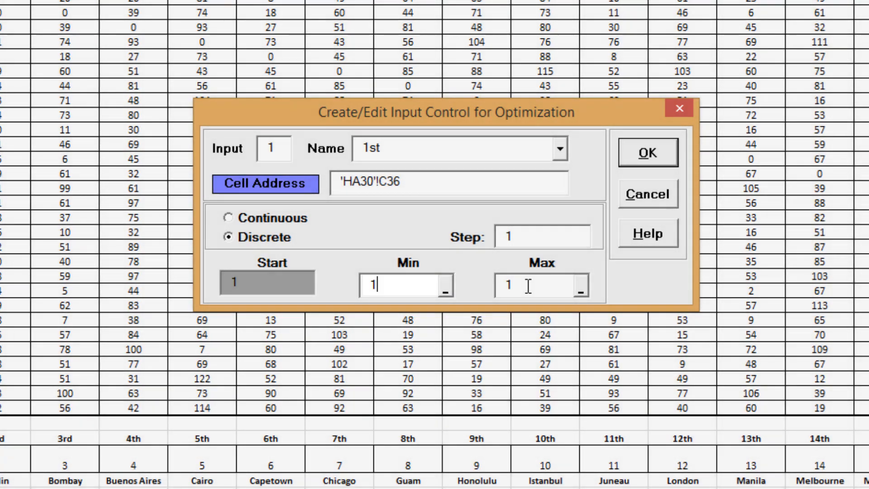
pyautogui.click(525, 287)
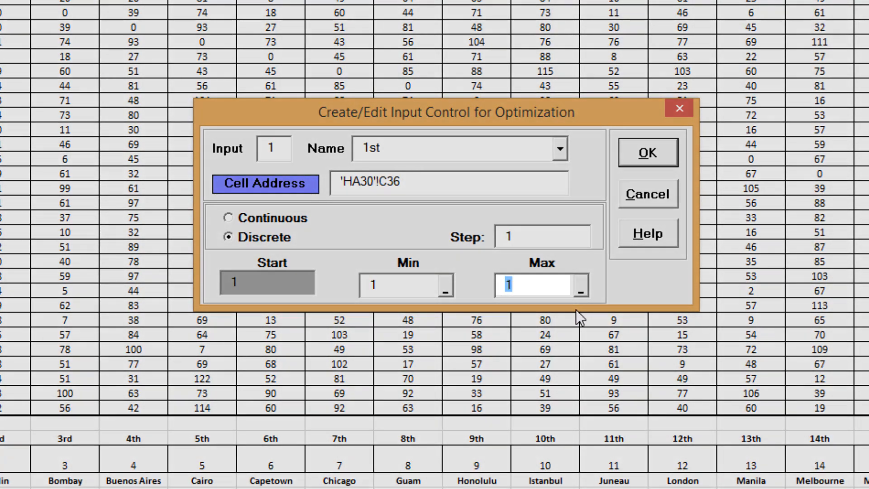
pyautogui.write('29')
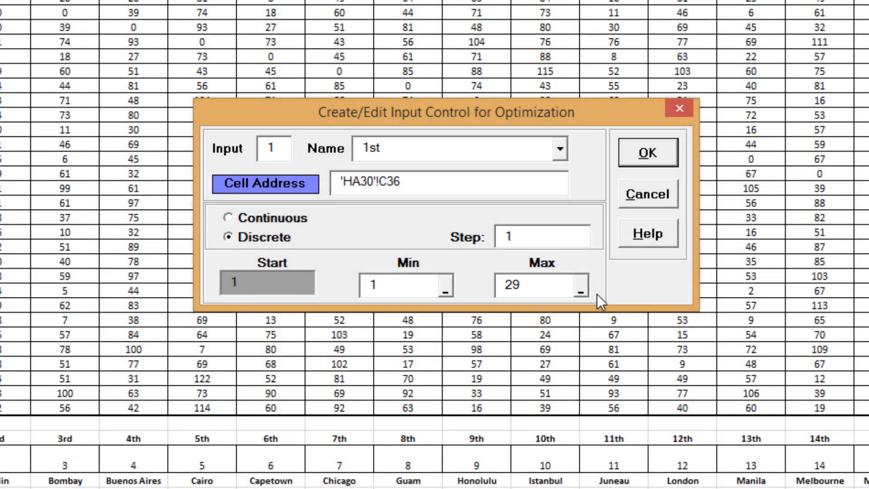
pyautogui.click(624, 149)
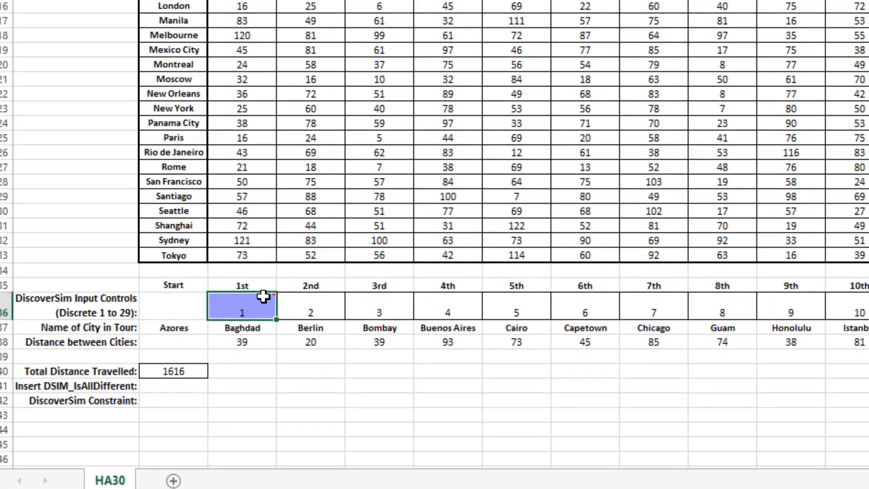
# - Copy the DiscoverSim input control from C36 to the 2nd through 29th tour positions, cells D36:AE36
pyautogui.moveTo(249, 303)
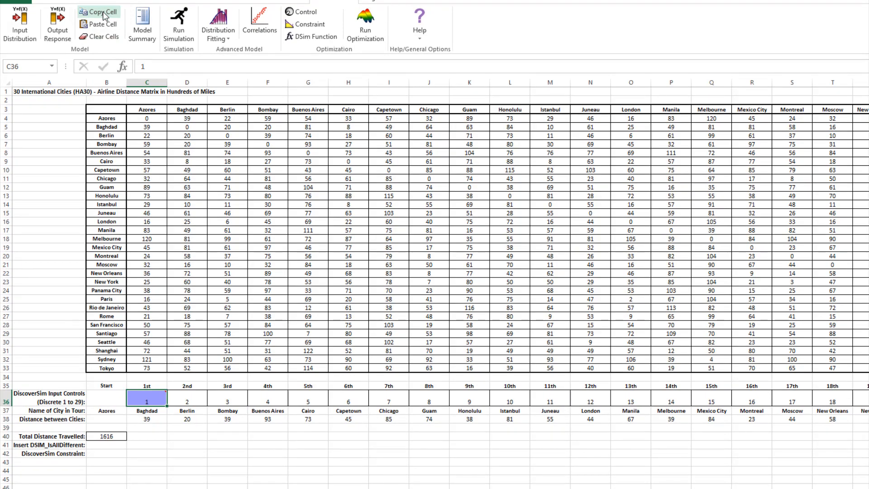
pyautogui.click(190, 401)
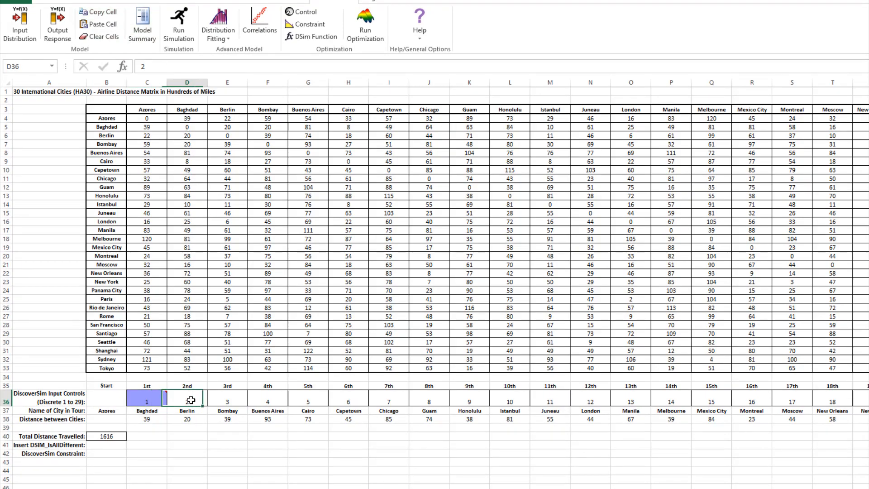
pyautogui.hscroll(11, 435, 284)
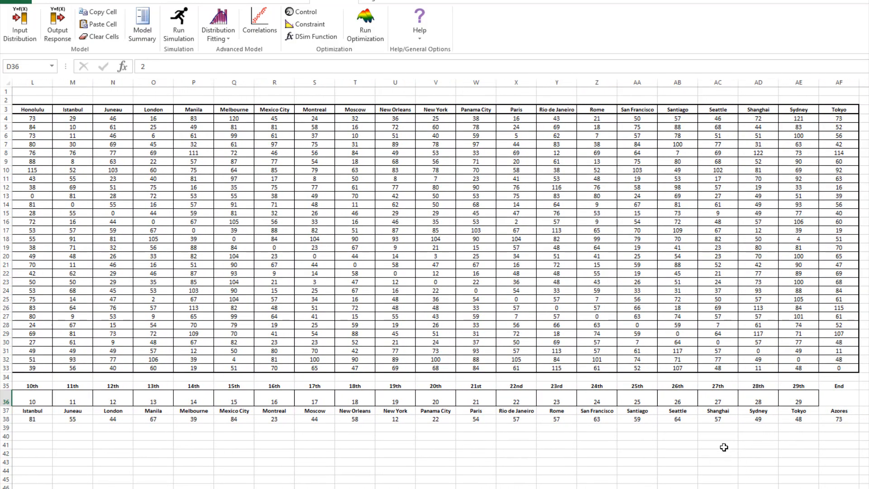
pyautogui.keyDown('shift'); pyautogui.click(802, 397); pyautogui.keyUp('shift')
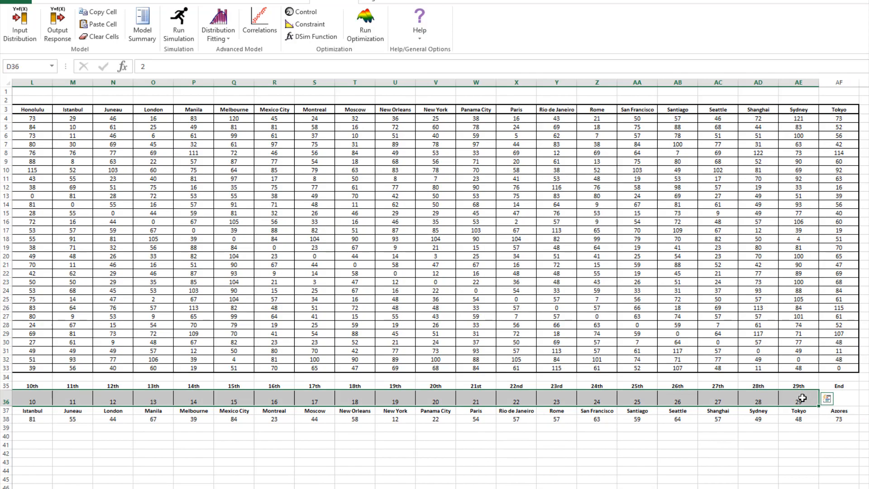
pyautogui.click(103, 25)
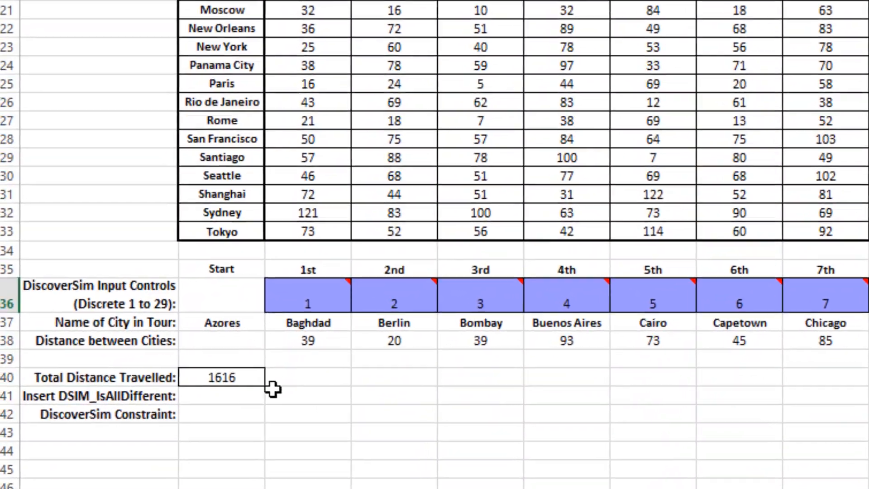
# - Define the Total Distance Travelled cell B40 as a DiscoverSim output response named "Distance"
pyautogui.click(193, 383)
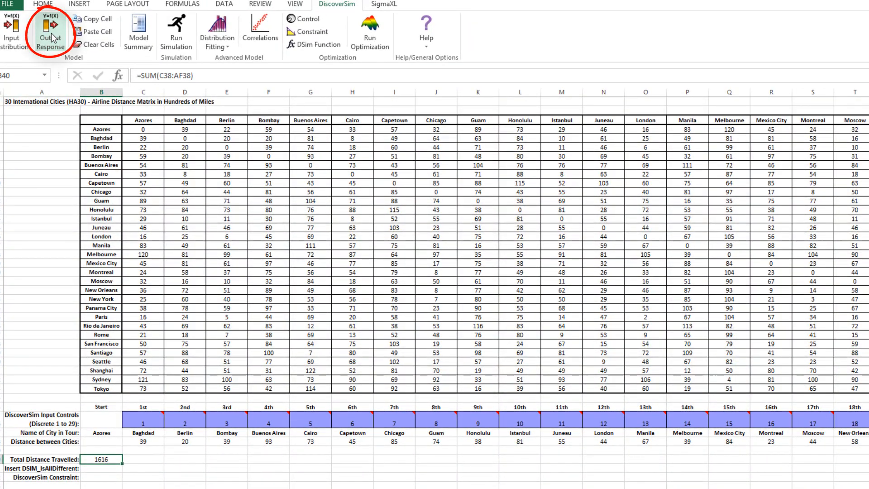
pyautogui.click(51, 38)
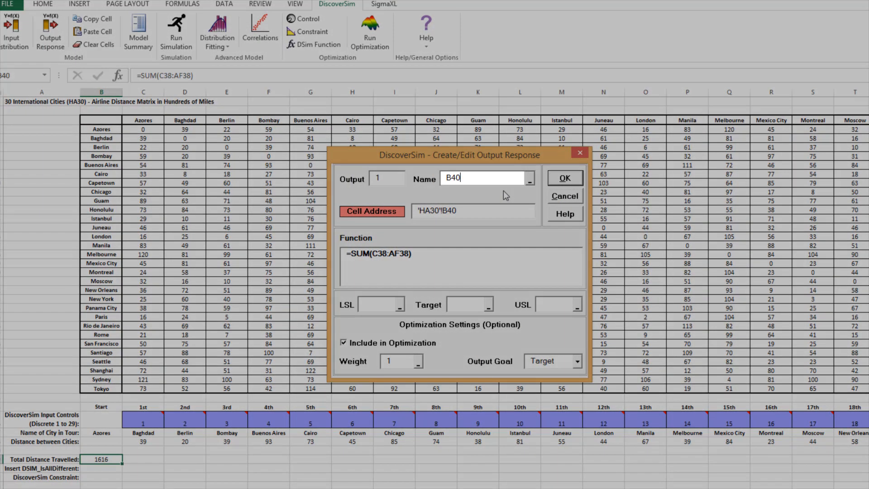
pyautogui.moveTo(480, 179); pyautogui.dragTo(393, 175)
pyautogui.write('Distance')
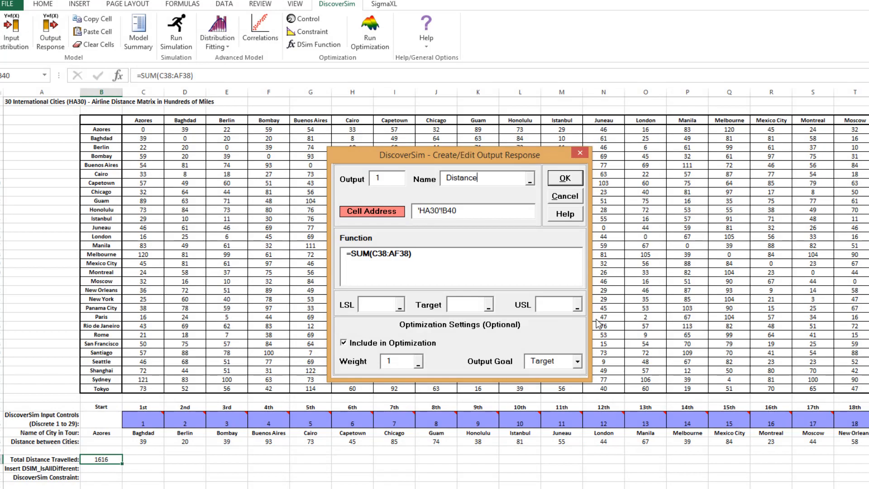
pyautogui.click(572, 180)
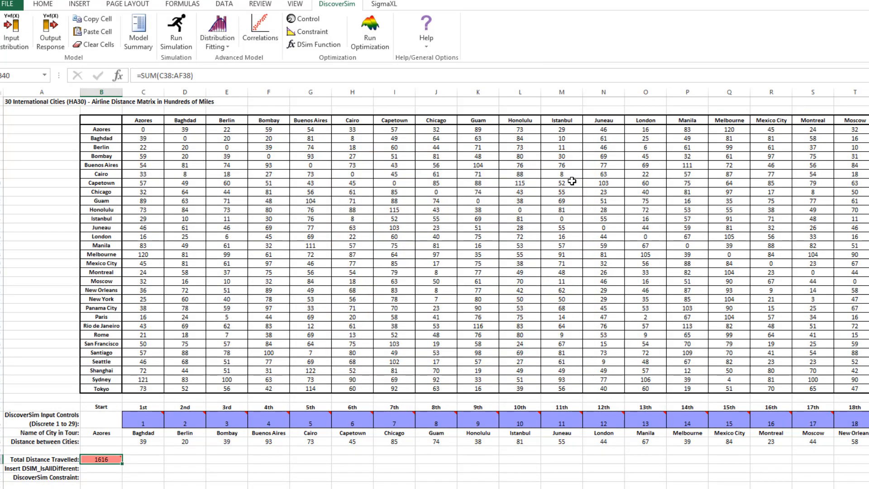
pyautogui.moveTo(101, 459)
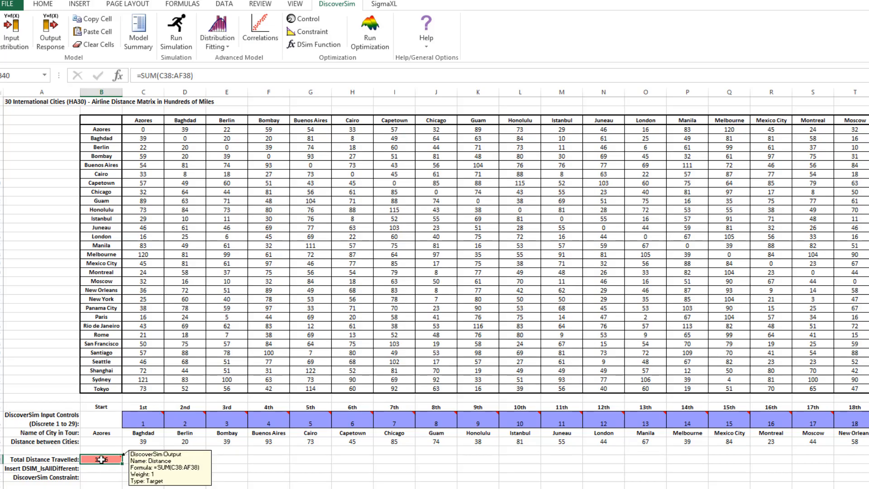
# - Insert the DSim_IsAllDifferent function from the Discoversim category into cell B41
pyautogui.click(104, 468)
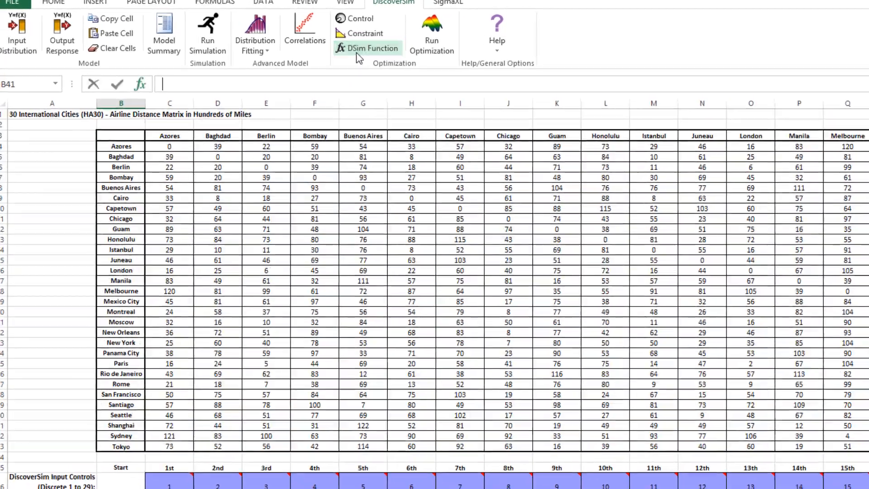
pyautogui.click(309, 47)
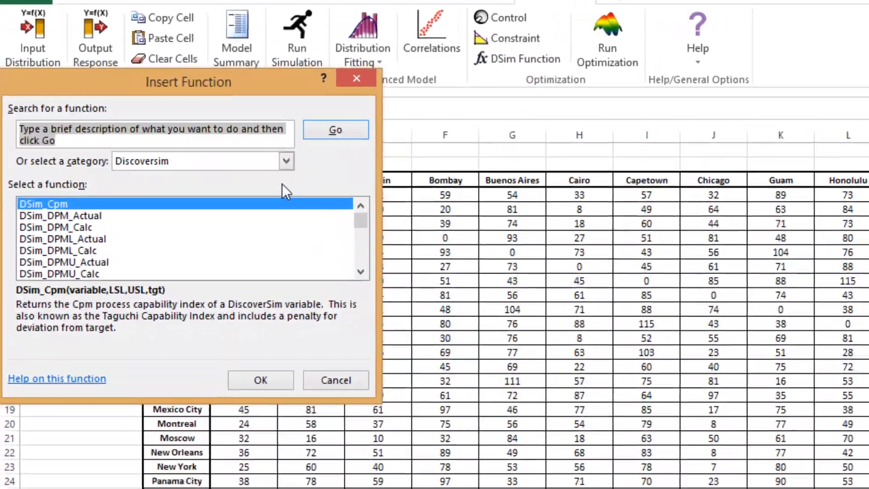
pyautogui.click(253, 145)
pyautogui.click(216, 308)
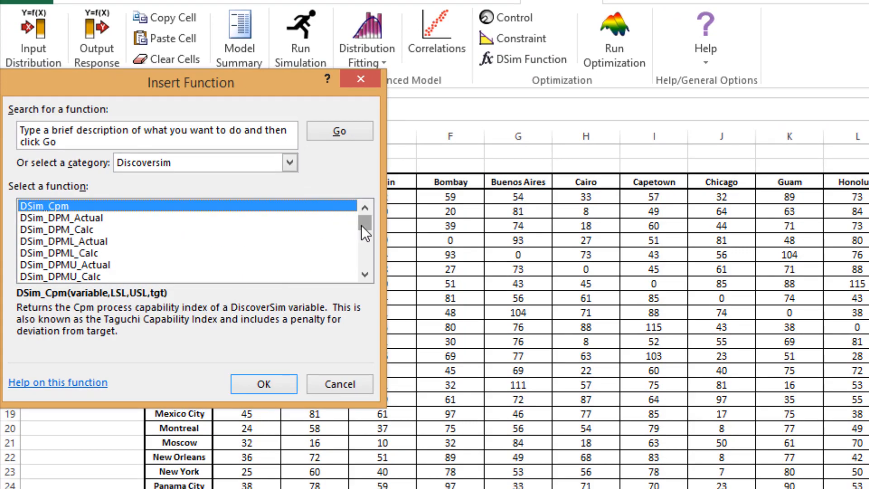
pyautogui.moveTo(361, 226); pyautogui.dragTo(358, 232)
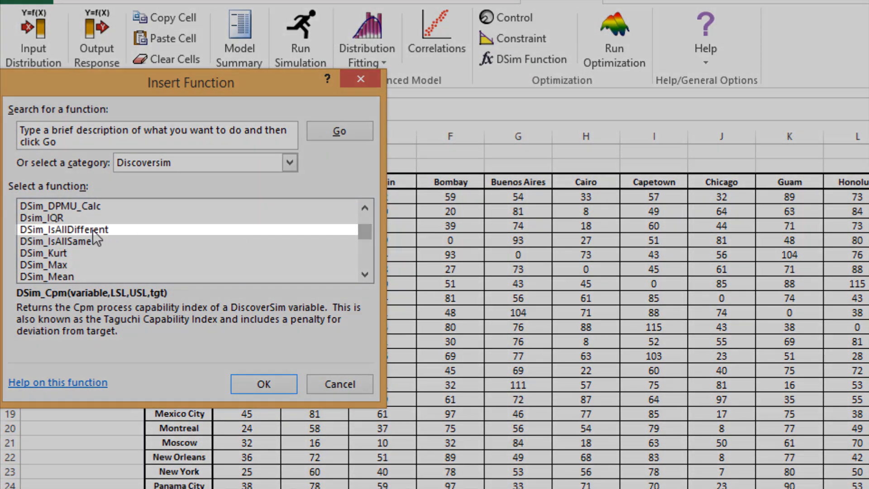
pyautogui.click(93, 230)
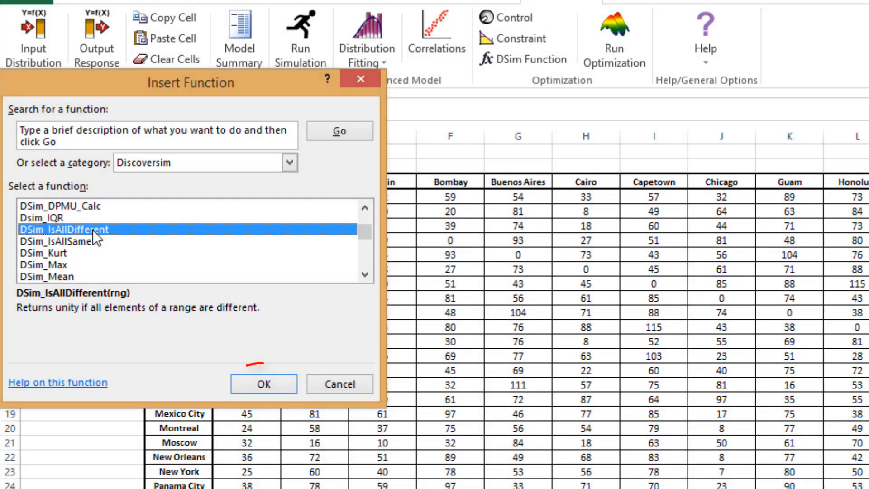
pyautogui.click(272, 385)
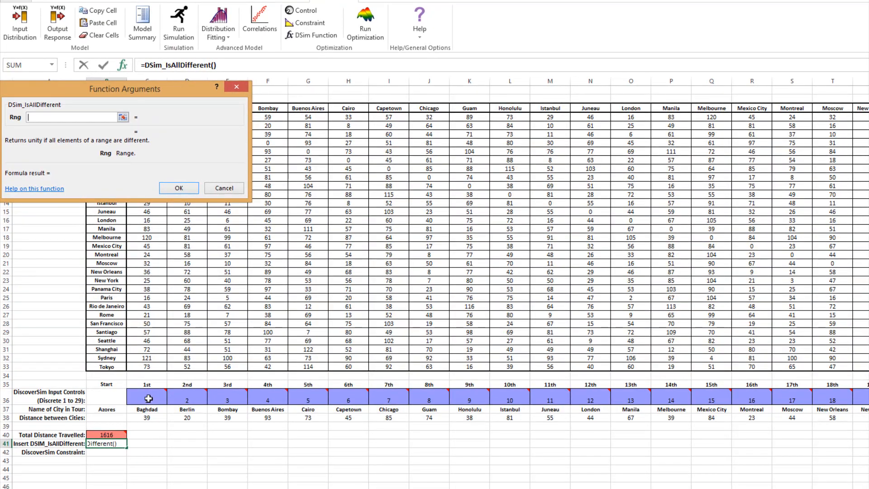
# - Set the DSim_IsAllDifferent range to all the input controls, C36:AE36, and complete the formula
pyautogui.click(148, 398)
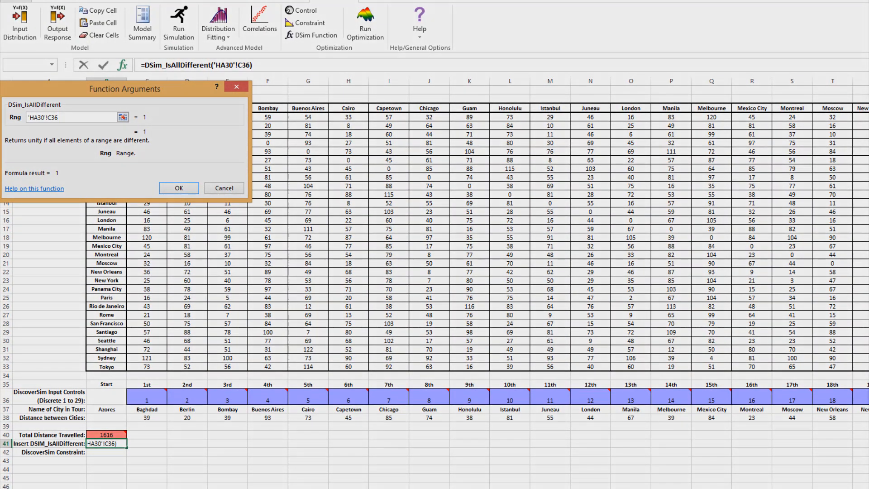
pyautogui.moveTo(595, 488); pyautogui.dragTo(733, 488)
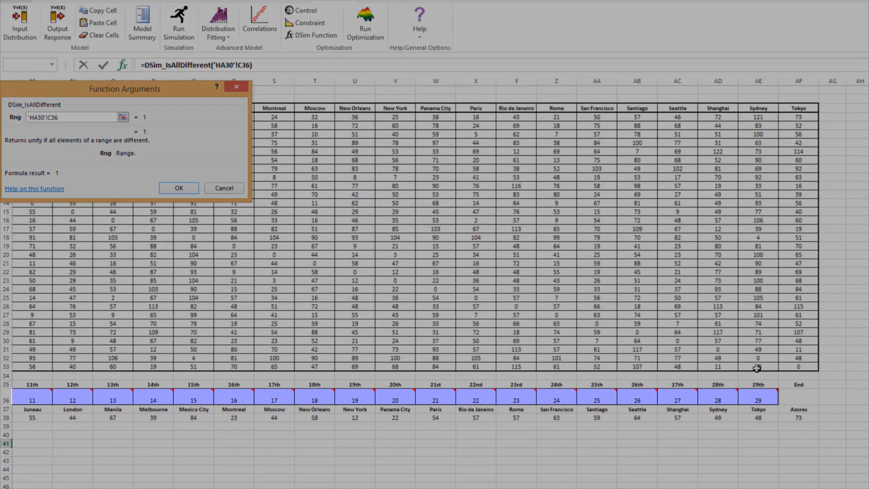
pyautogui.keyDown('shift'); pyautogui.click(760, 400); pyautogui.keyUp('shift')
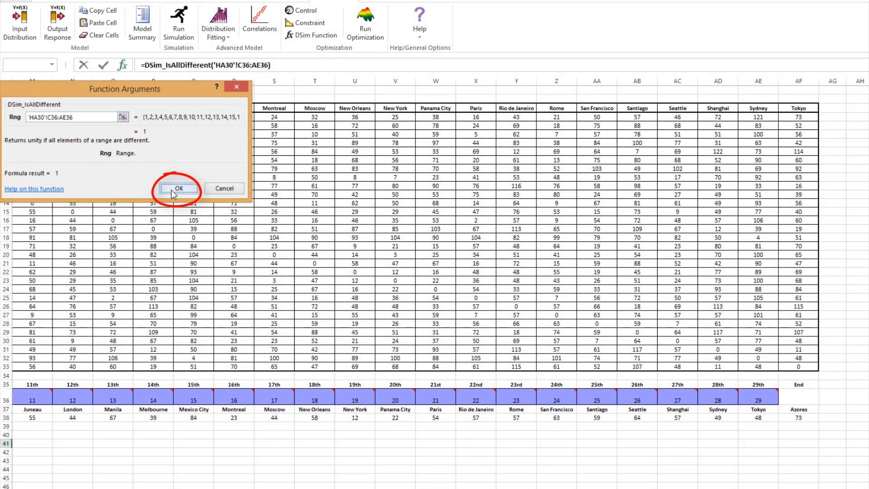
pyautogui.click(178, 188)
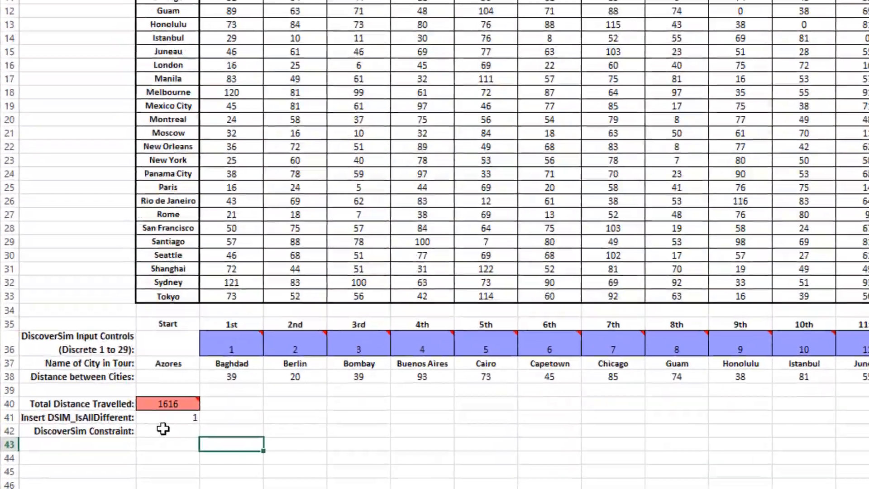
pyautogui.click(165, 442)
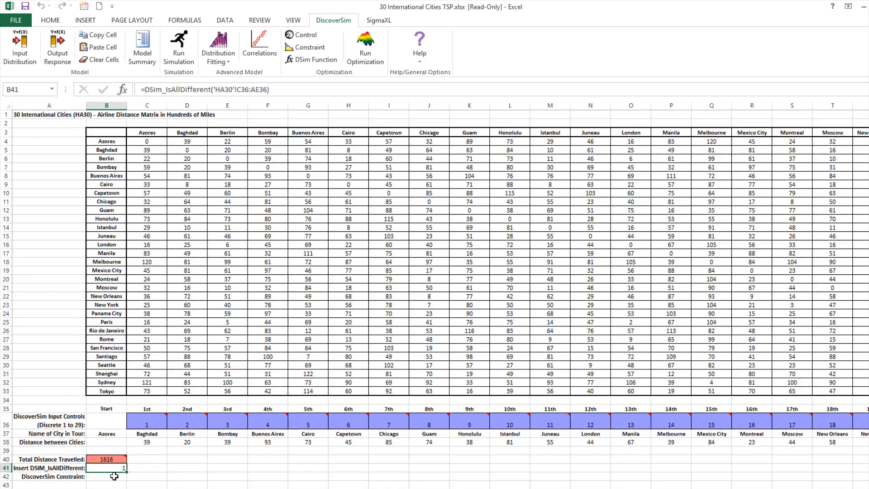
# - Create a DiscoverSim optimization constraint in cell B42 requiring the all-different result in B41 to equal 1
pyautogui.click(114, 476)
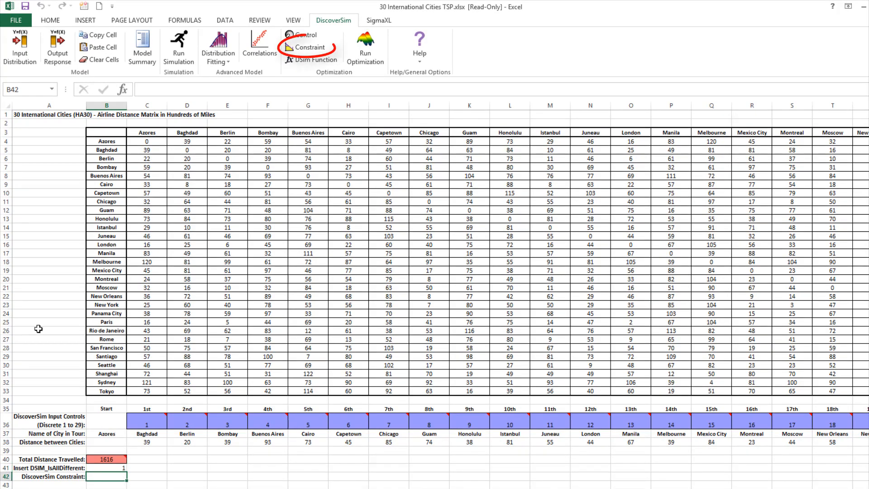
pyautogui.click(311, 48)
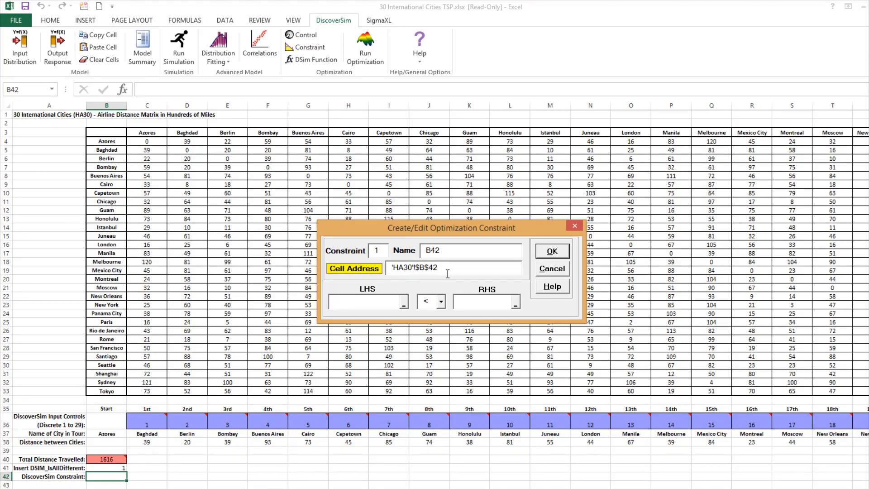
pyautogui.click(403, 303)
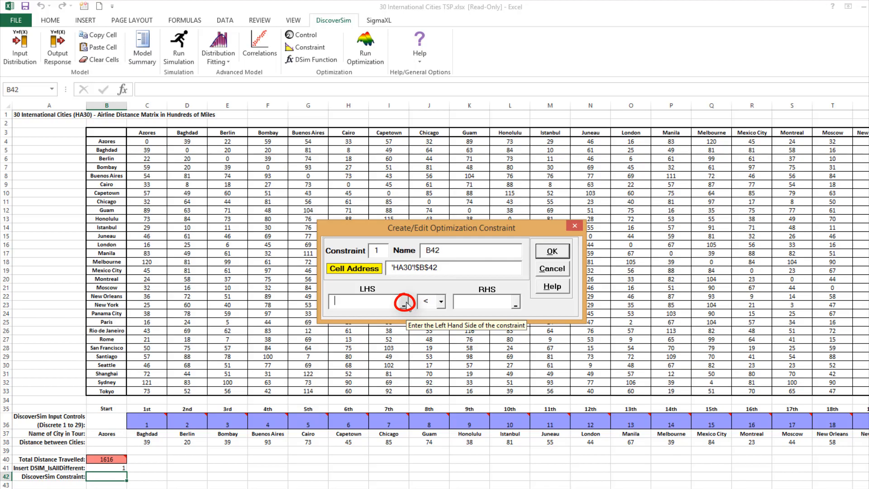
pyautogui.click(121, 468)
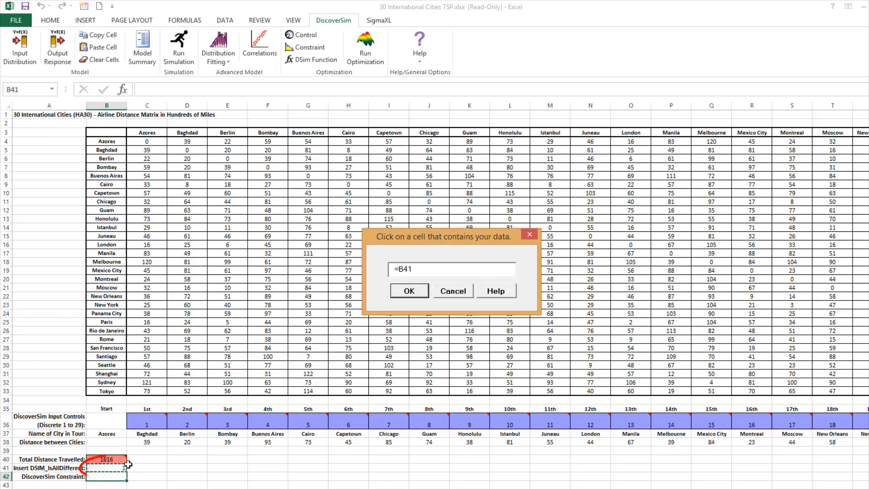
pyautogui.click(409, 291)
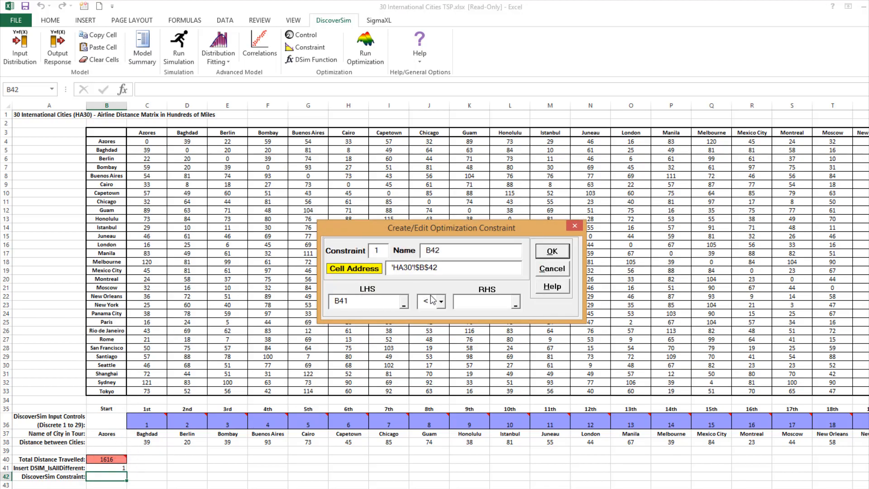
pyautogui.click(427, 301)
pyautogui.click(434, 334)
pyautogui.click(484, 301)
pyautogui.write('1')
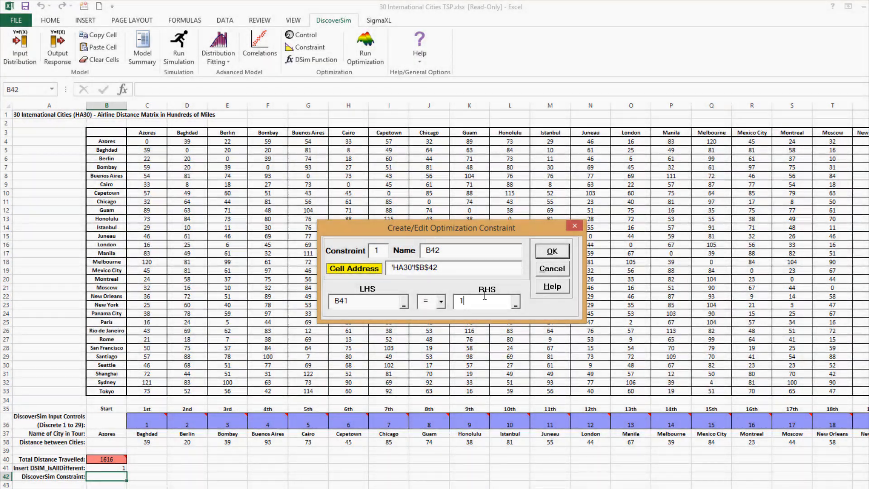
pyautogui.click(552, 251)
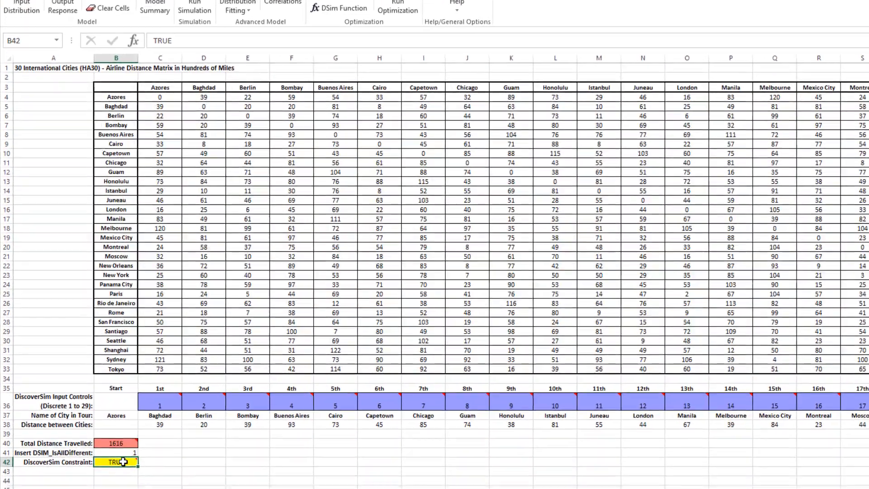
pyautogui.moveTo(113, 476)
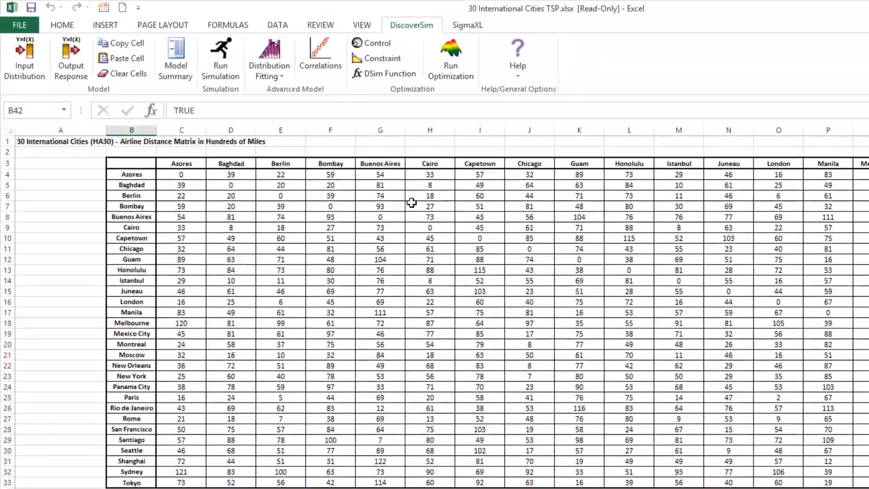
# - Run the DiscoverSim optimization using Genetic Algorithm (Global), with 2 replications and a seed value of 1234
pyautogui.click(446, 72)
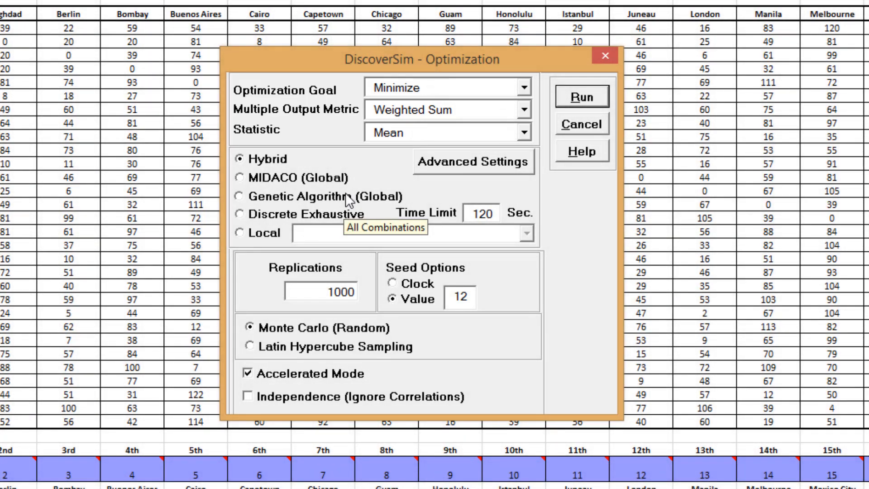
pyautogui.click(346, 197)
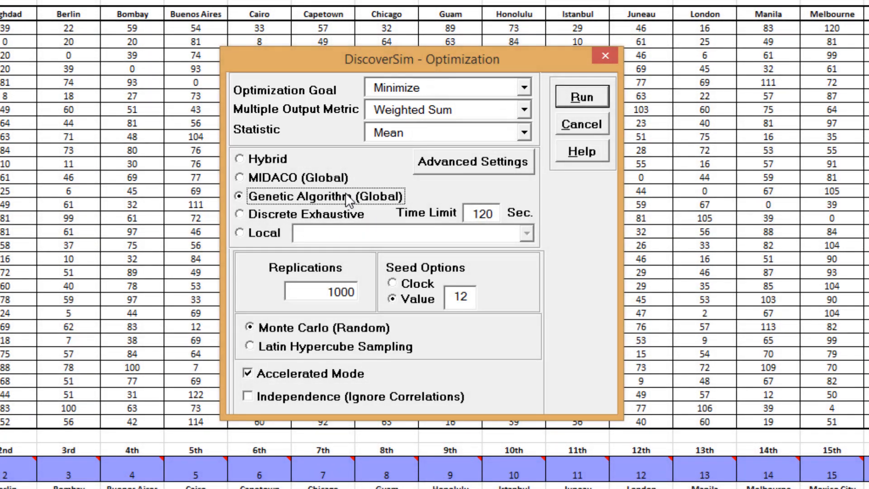
pyautogui.click(320, 292)
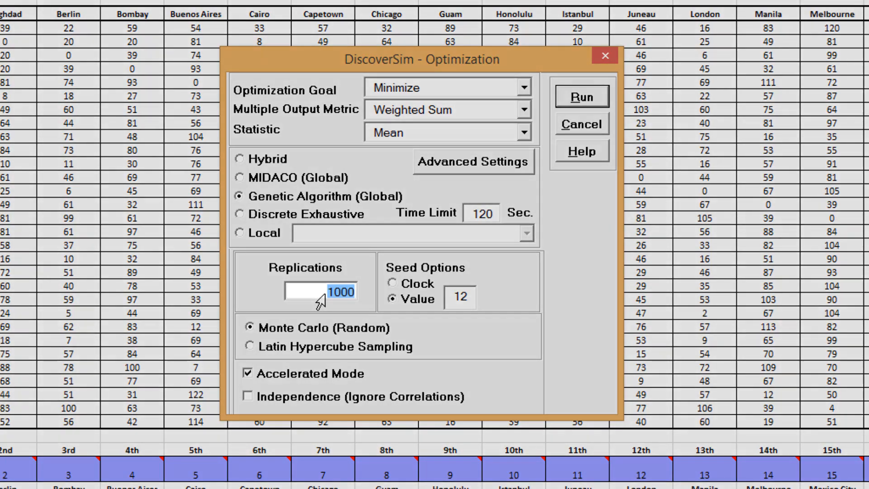
pyautogui.write('2')
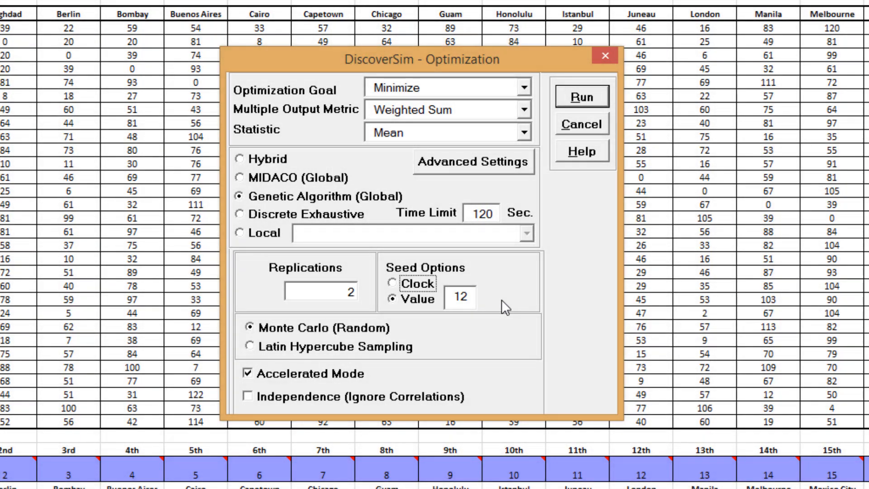
pyautogui.click(466, 297)
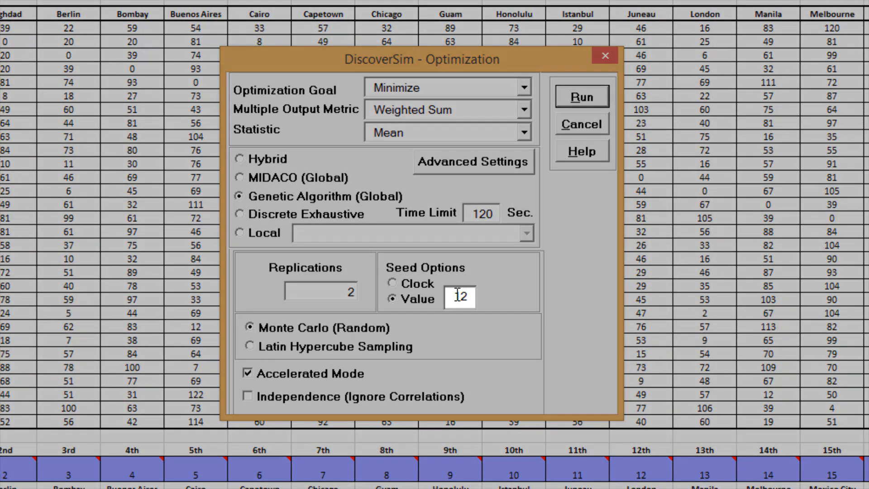
pyautogui.doubleClick(466, 297)
pyautogui.write('1234')
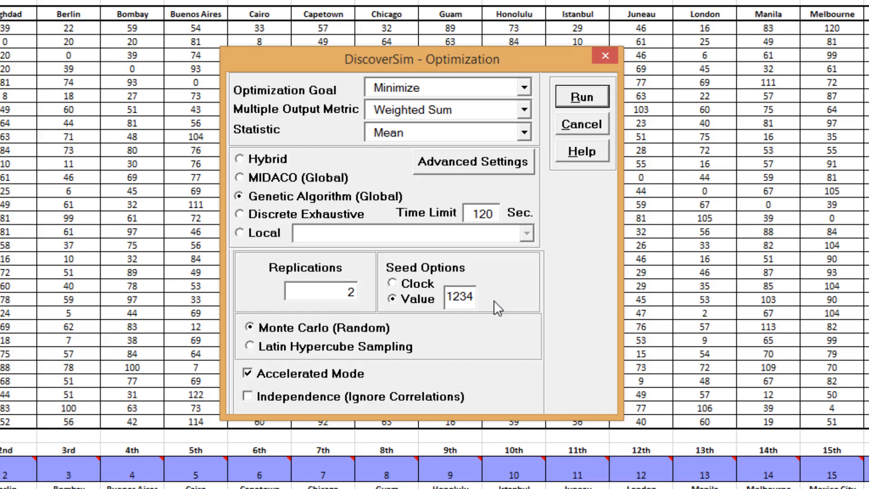
pyautogui.click(586, 96)
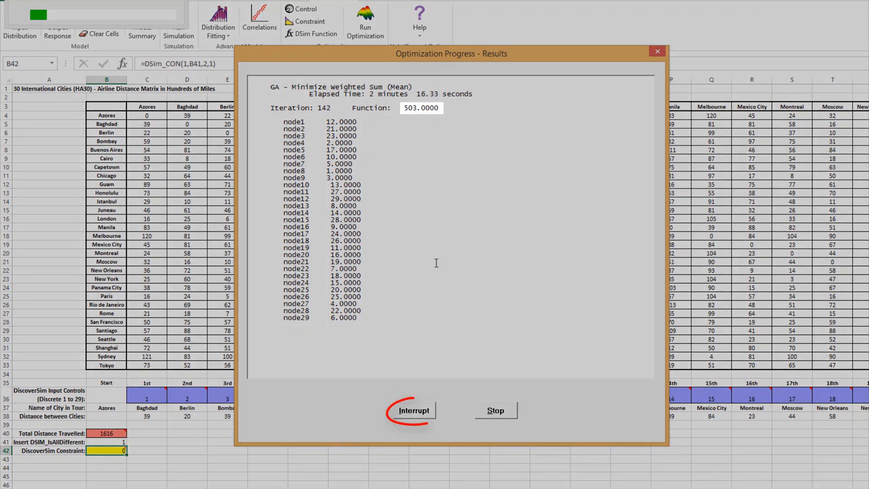
# - Interrupt the running optimization, check the constraint's amount violated, and paste the optimal control values into the spreadsheet
pyautogui.click(407, 413)
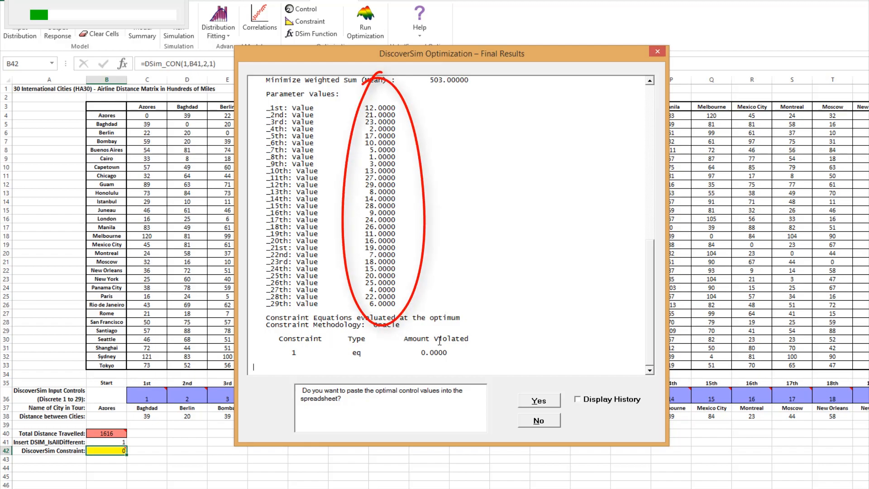
pyautogui.moveTo(452, 358); pyautogui.dragTo(422, 356)
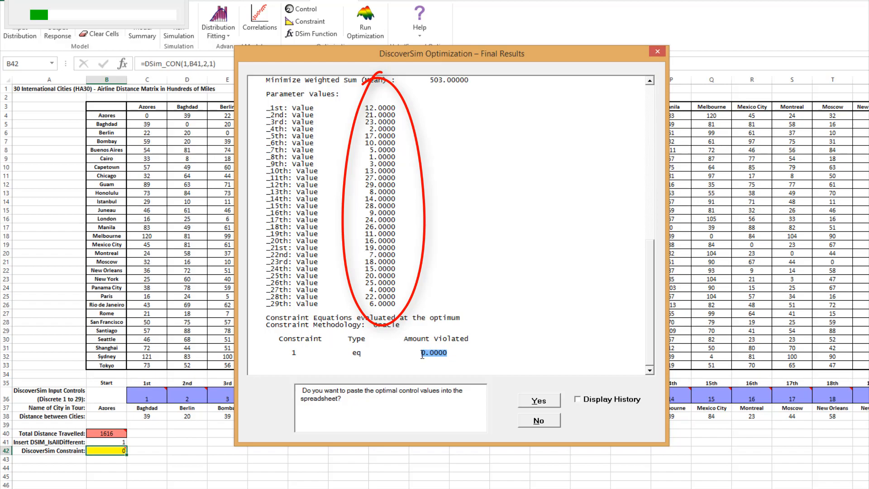
pyautogui.click(484, 352)
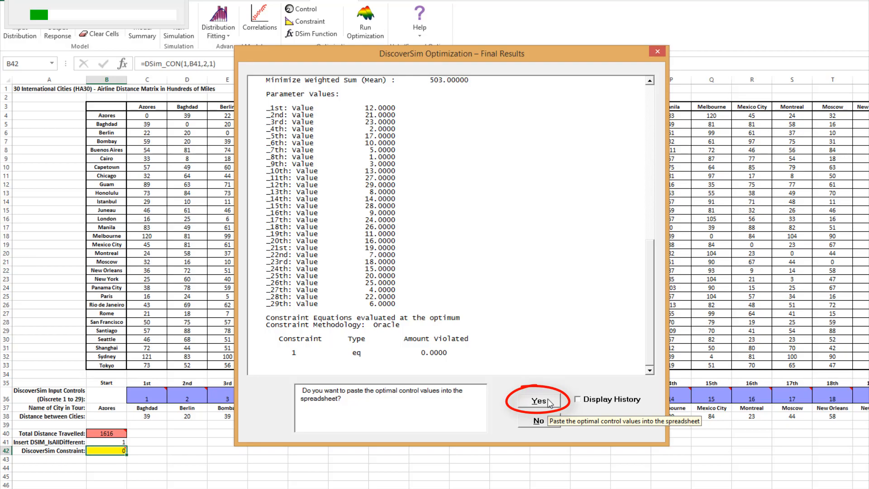
pyautogui.click(538, 400)
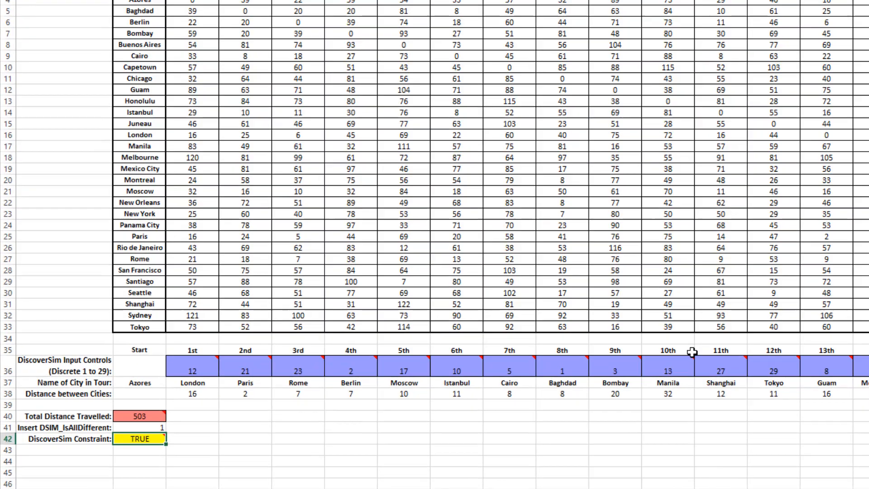